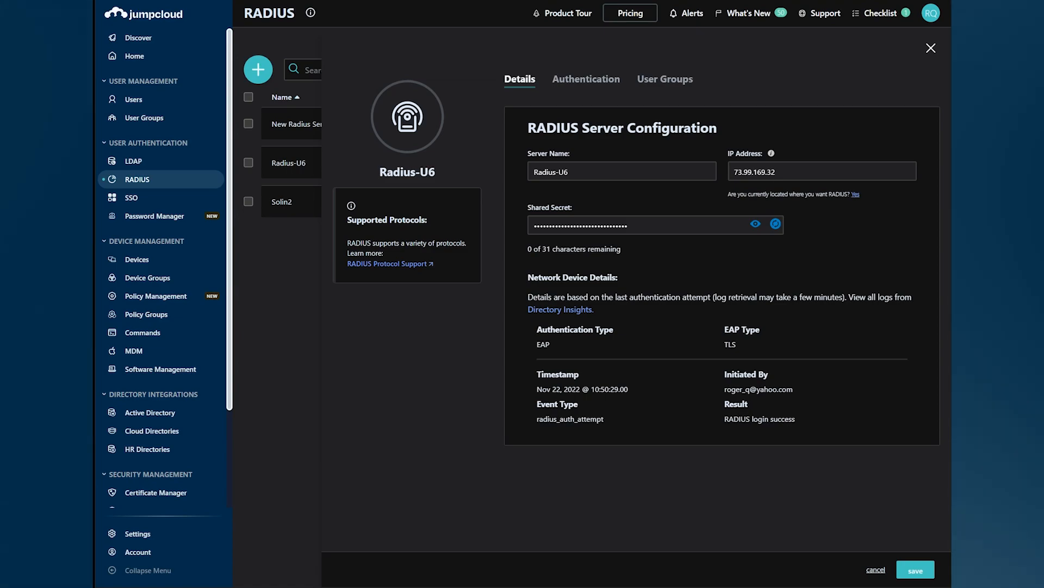
Review the Radius-U6 server's primary authentication and multi-factor authentication settings.
click(586, 79)
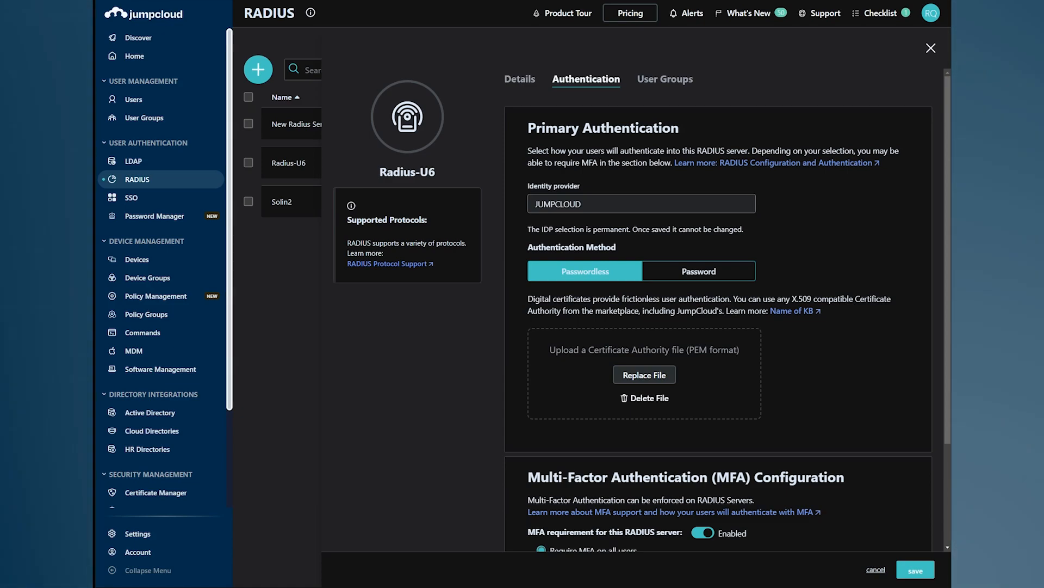
scroll(718, 326, down, 1)
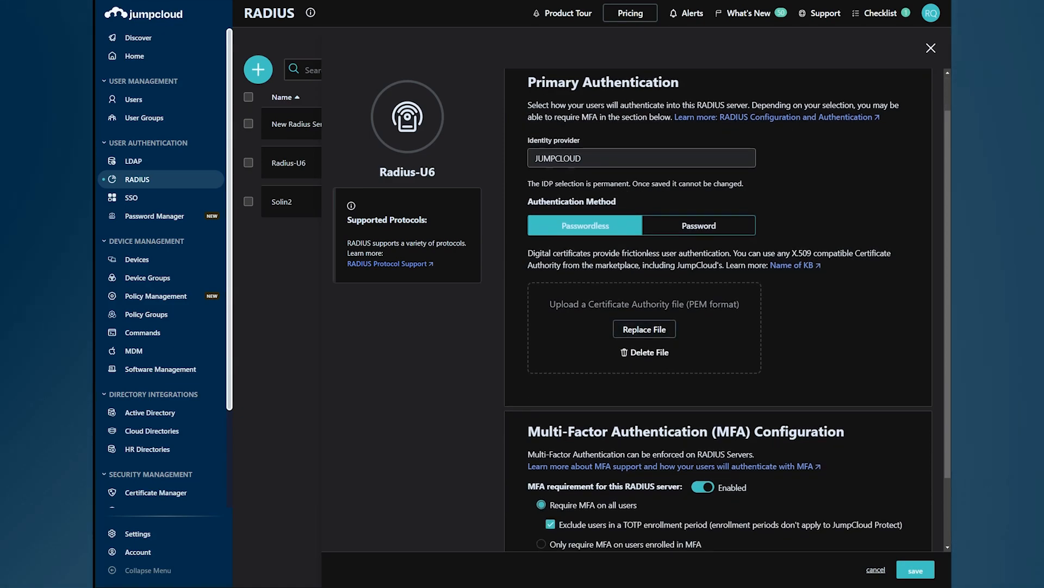
scroll(718, 326, down, 1)
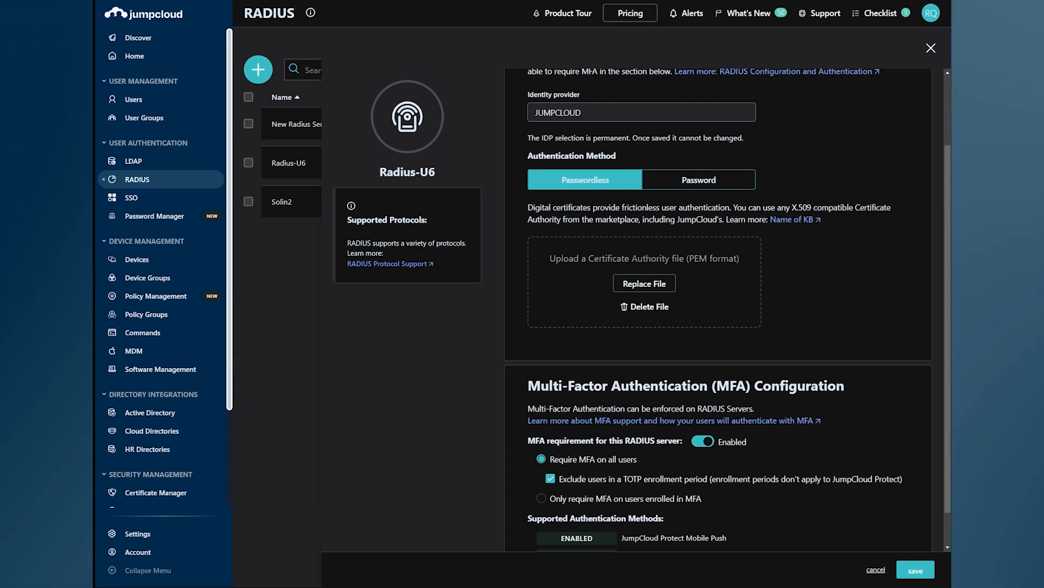
scroll(718, 310, down, 1)
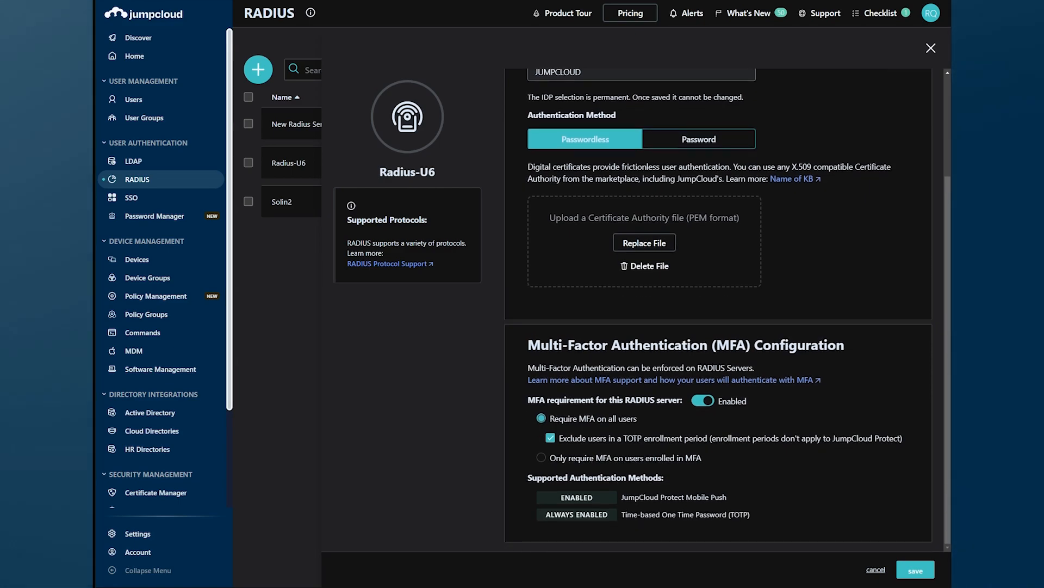
scroll(718, 311, up, 3)
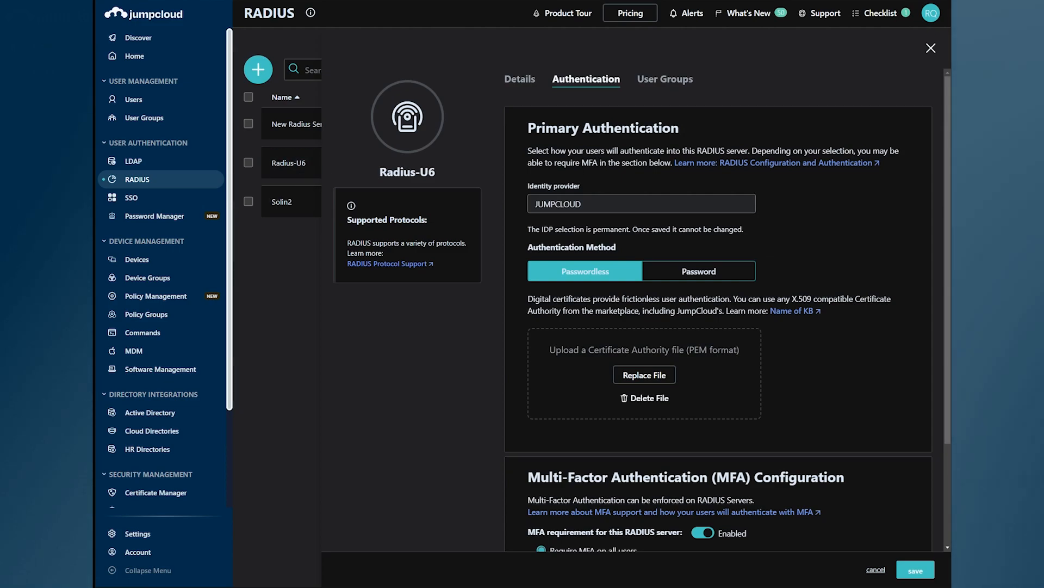
Open UserGroupA from the user groups bound to Radius-U6 and review its member list.
click(665, 79)
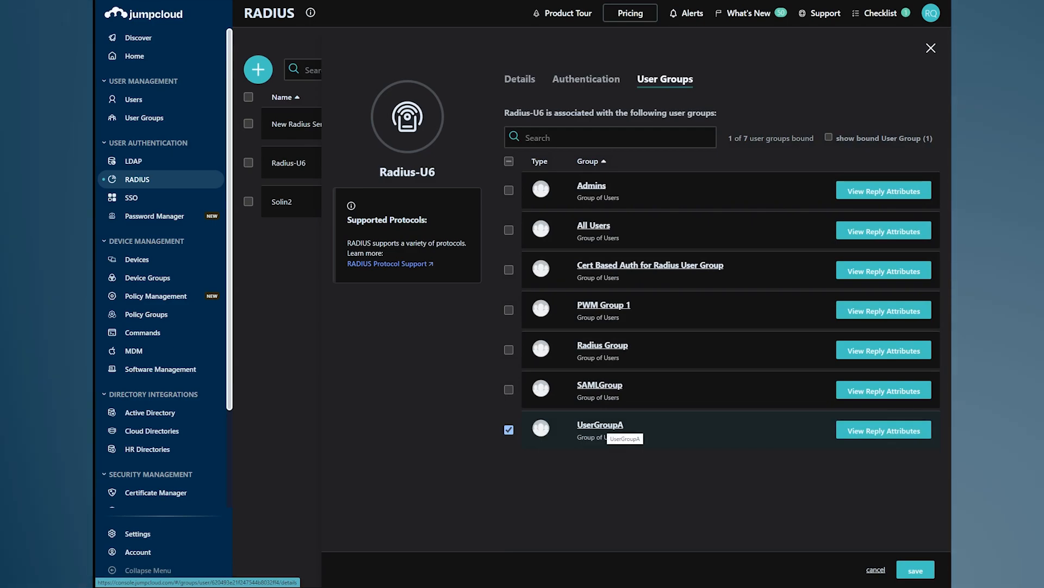
click(600, 425)
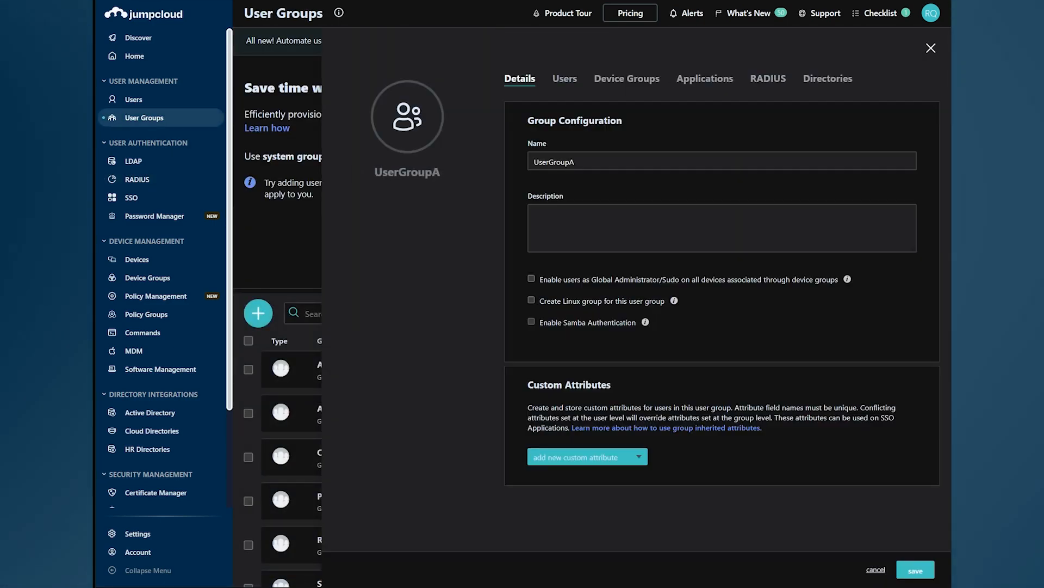
click(565, 79)
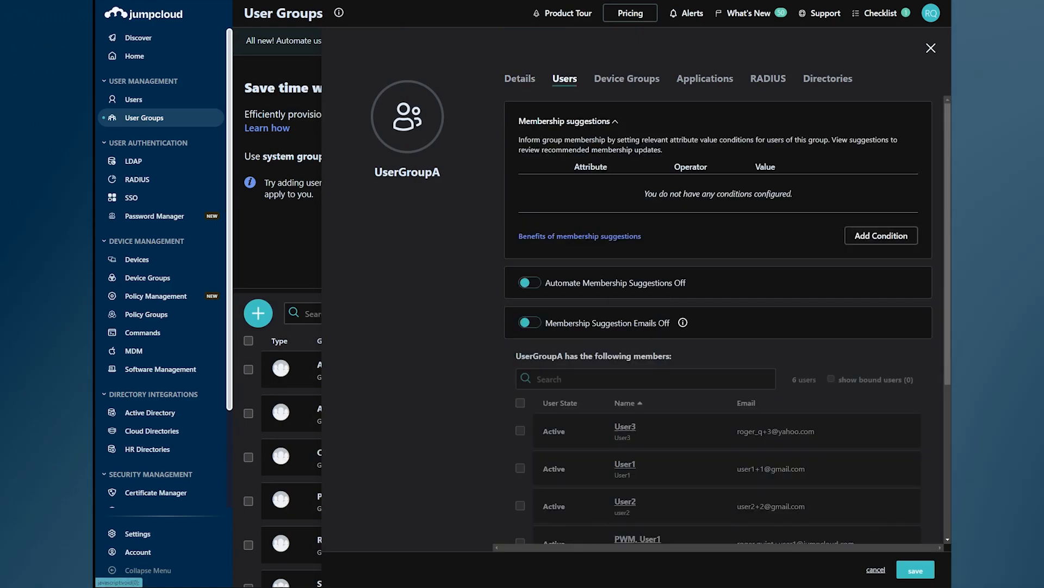
scroll(718, 321, down, 3)
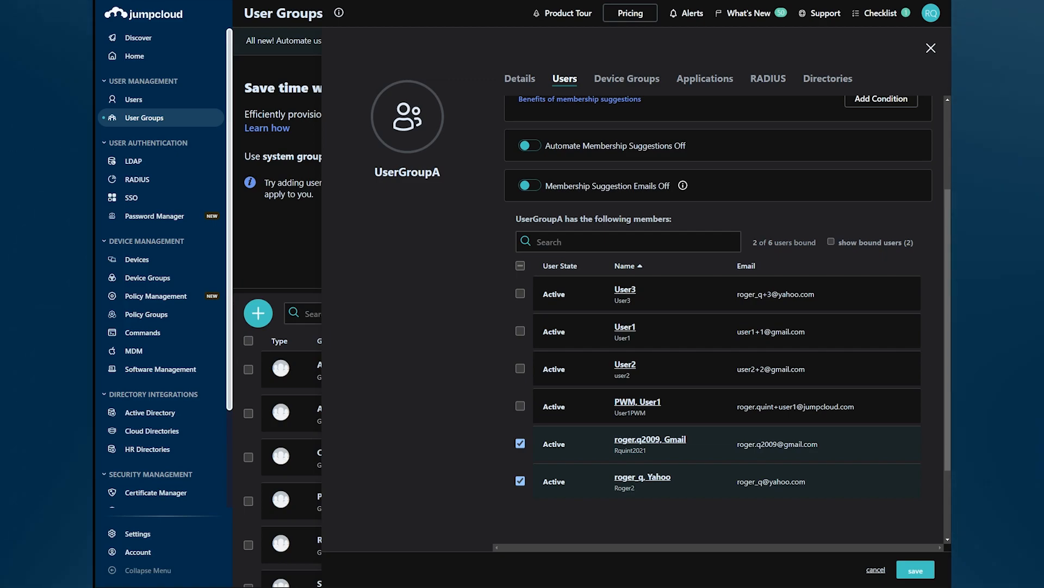
Connect the computer to the Radius-U6 Wi-Fi network and close the network list.
click(918, 586)
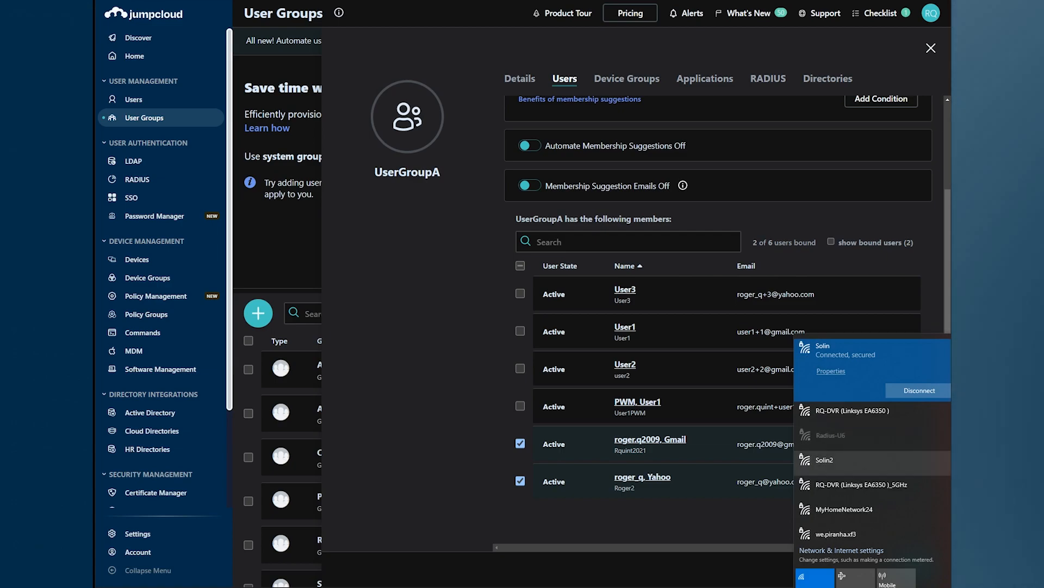
click(873, 438)
click(918, 438)
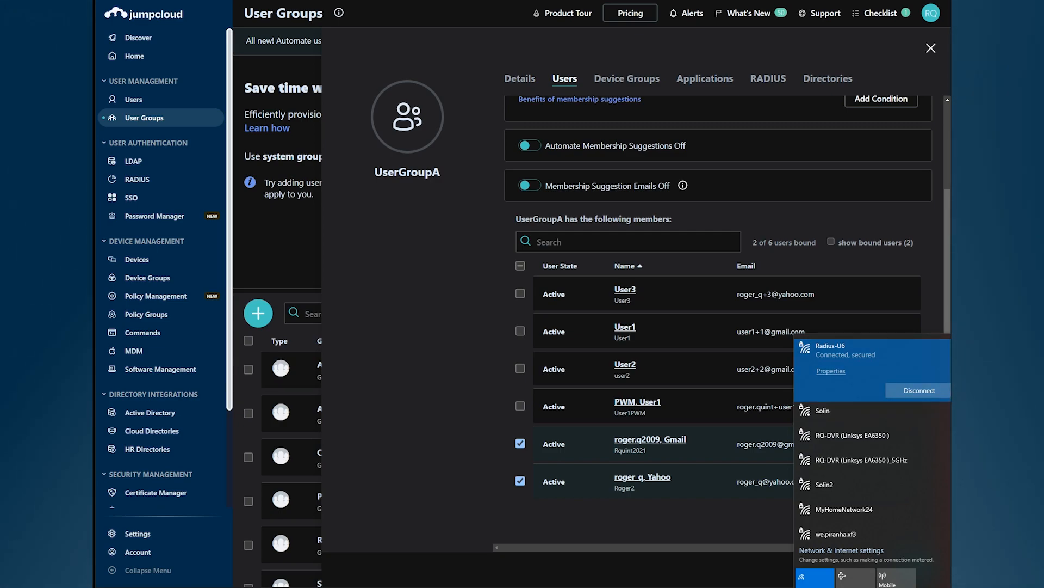
key(Escape)
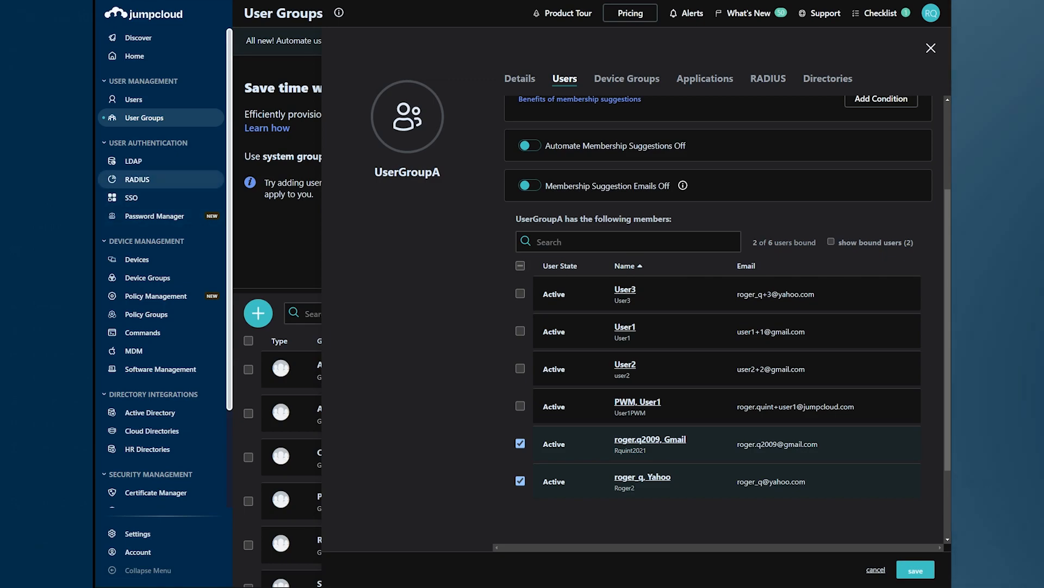
Open Directory Insights from the Radius-U6 server's details and expand the latest radius_auth_attempt event.
click(136, 179)
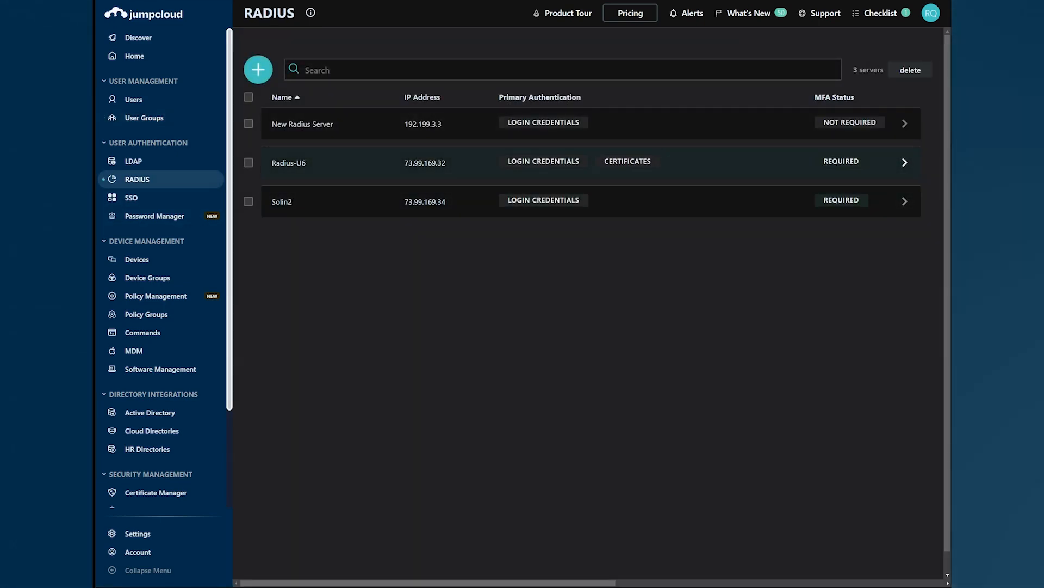
click(289, 162)
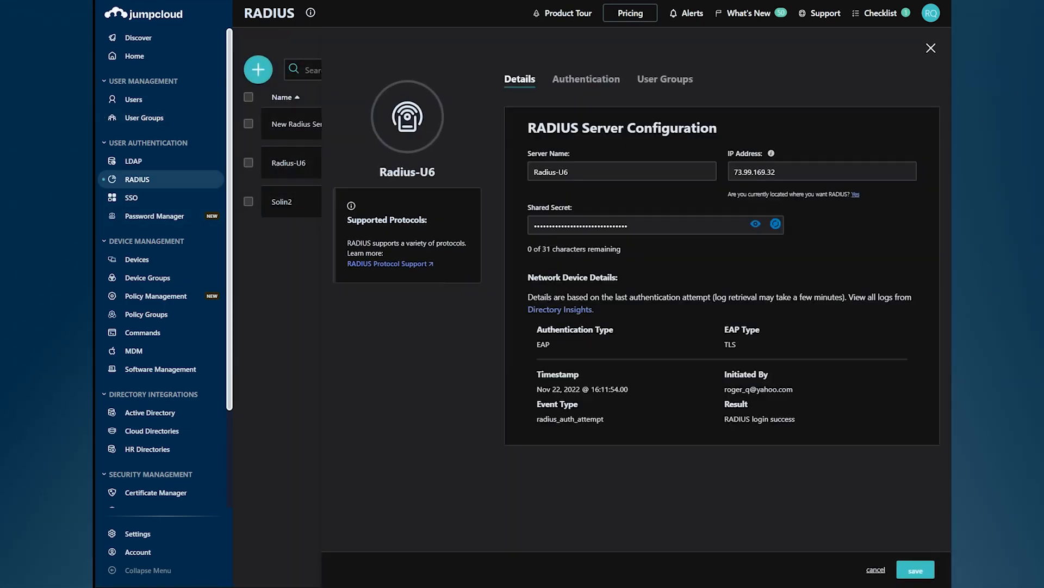
click(560, 309)
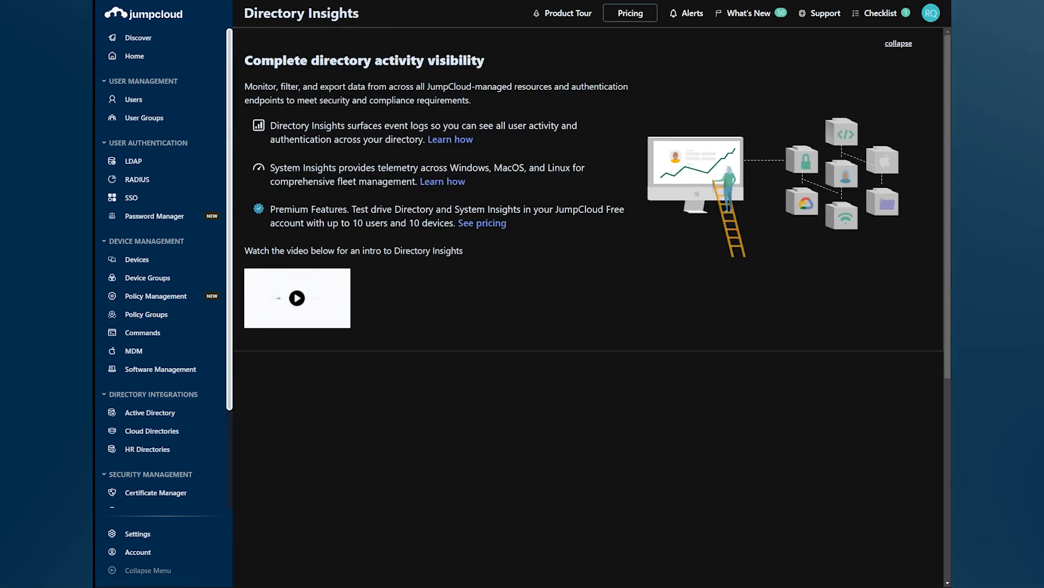
click(261, 332)
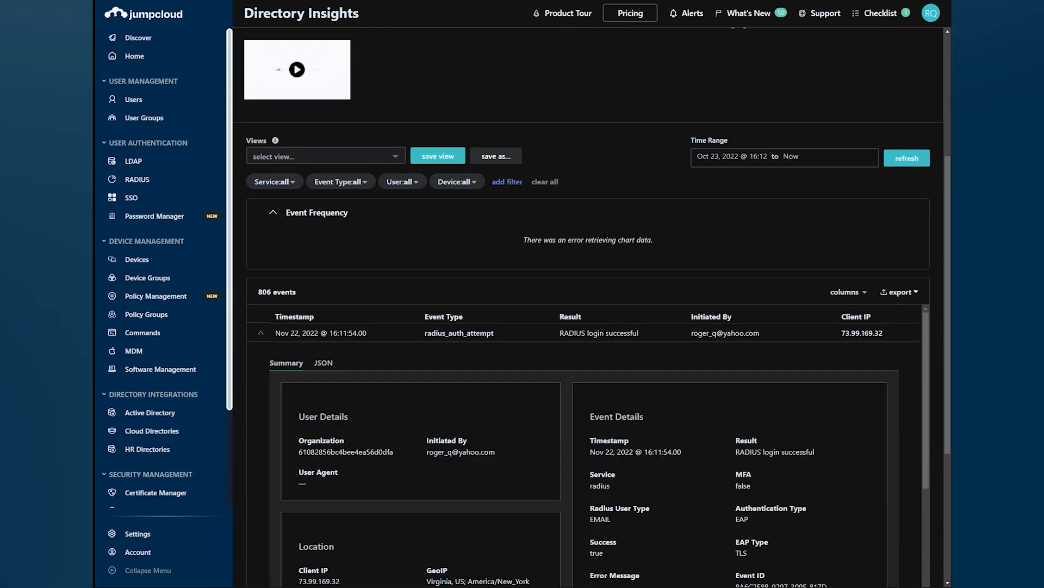
Examine the RADIUS login event's initiating user, EAP type and certificate issuer.
scroll(584, 435, down, 2)
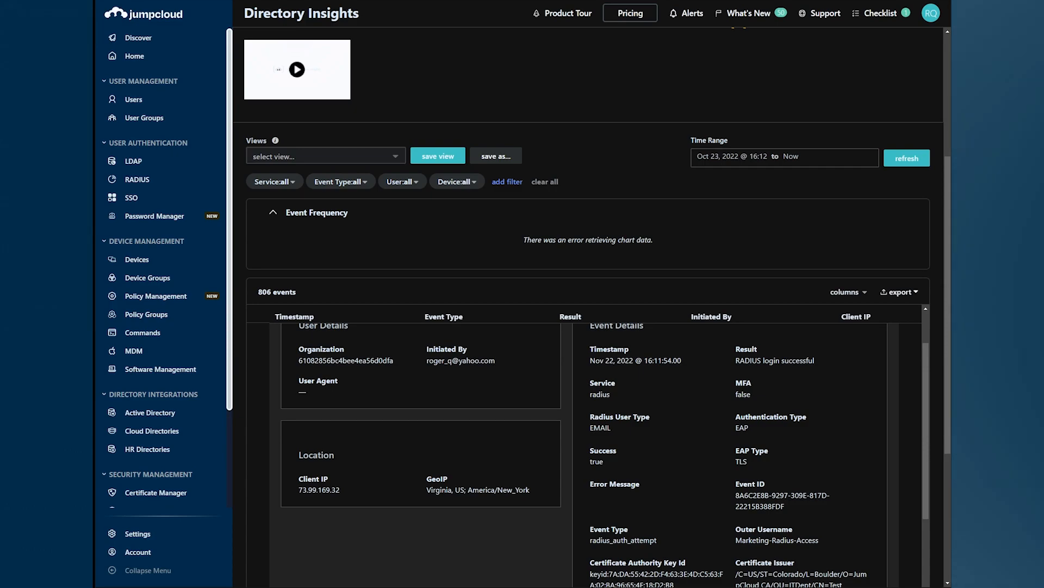
drag(428, 360, 495, 360)
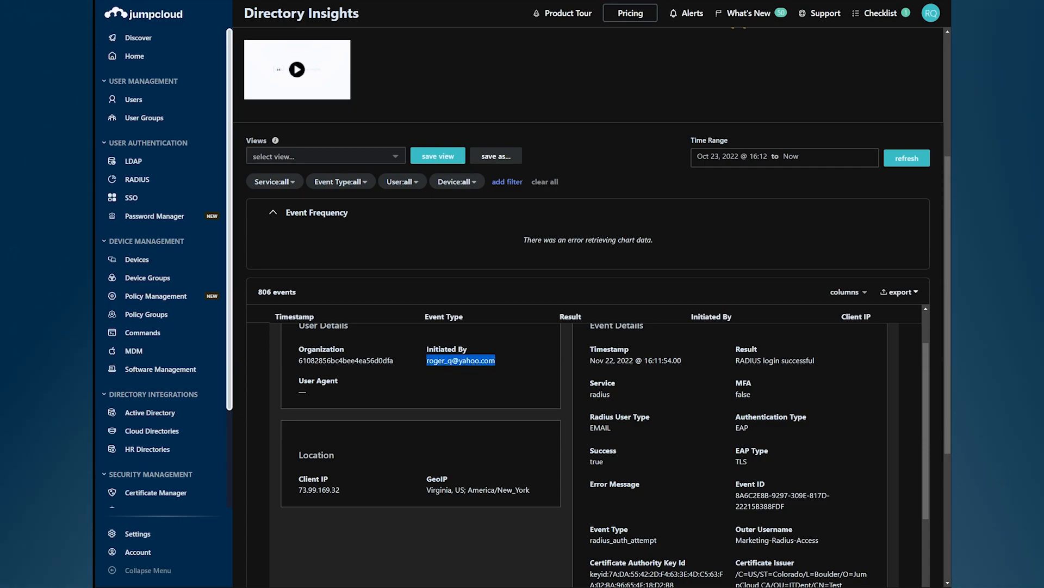
drag(735, 461, 748, 462)
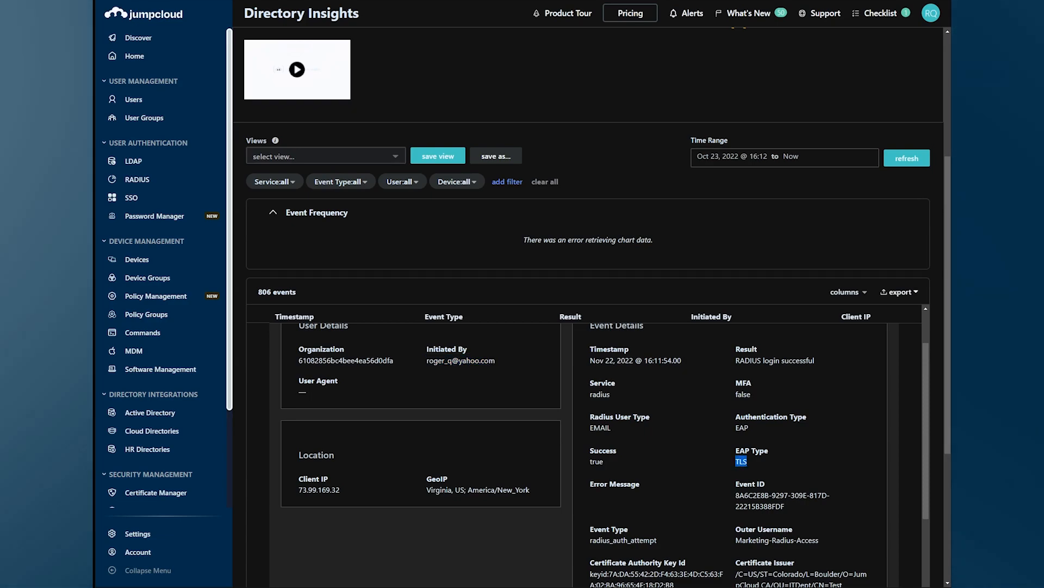
scroll(604, 455, down, 1)
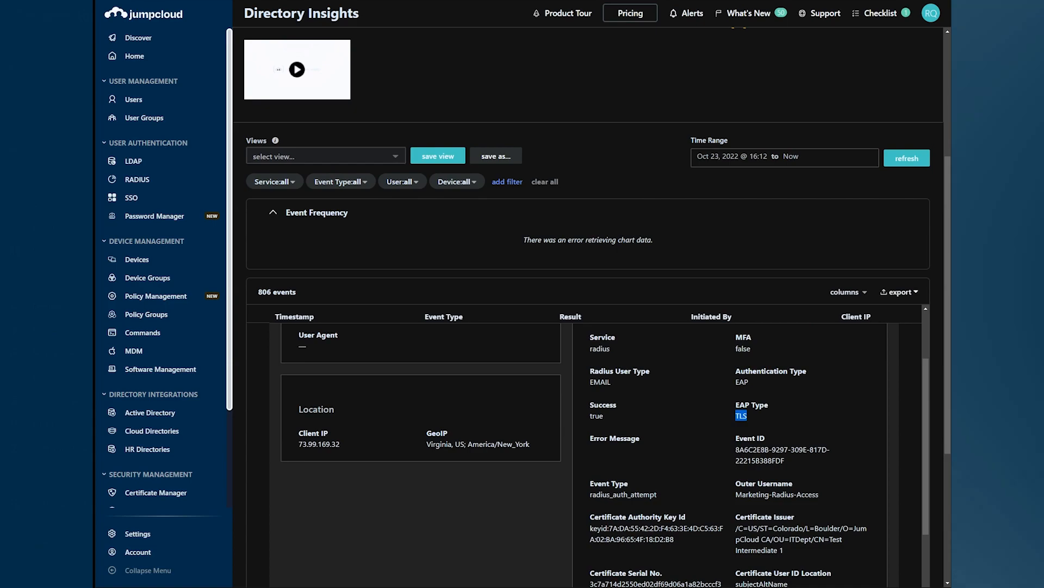
drag(738, 528, 784, 550)
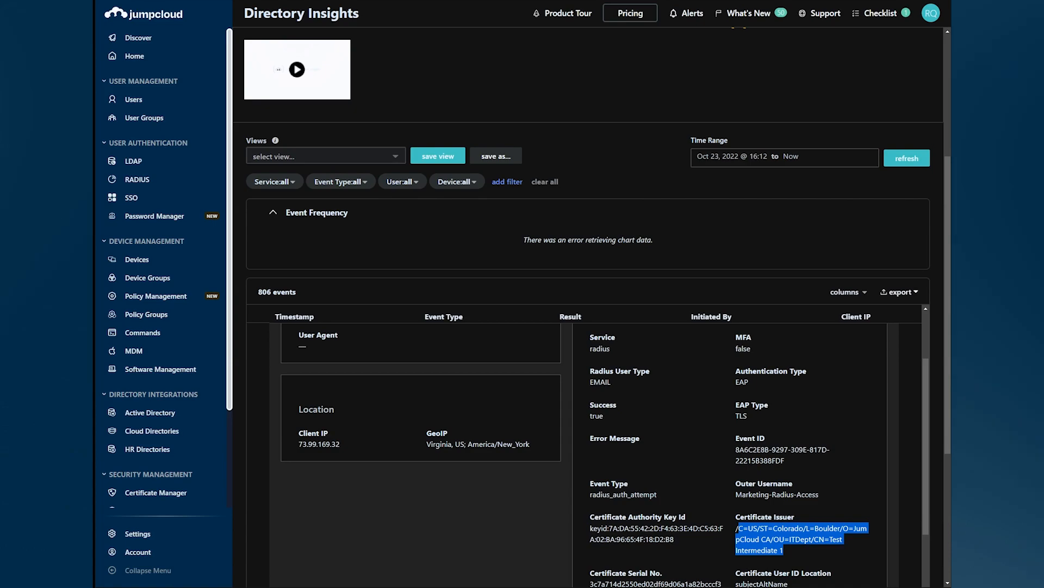
scroll(585, 451, up, 3)
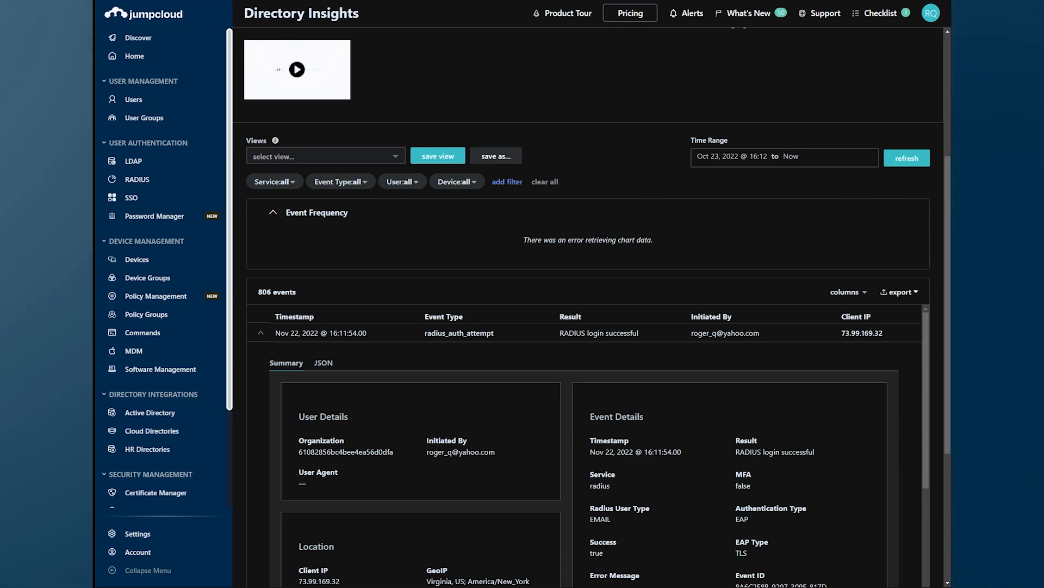
scroll(585, 451, down, 1)
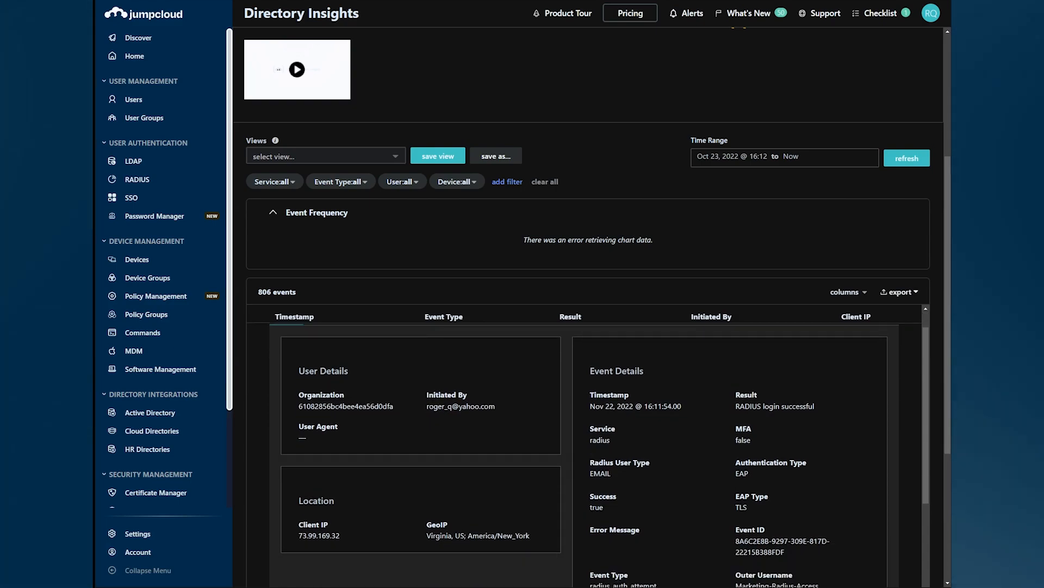
Remove the Yahoo user from UserGroupA, reached through the Radius-U6 server's bound user groups, and save the group.
click(137, 179)
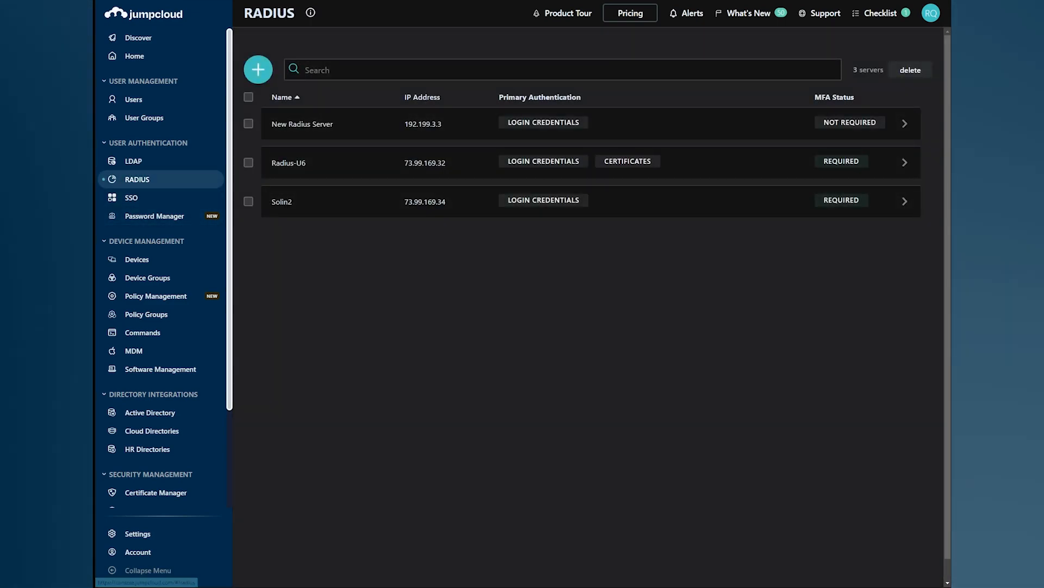
click(289, 163)
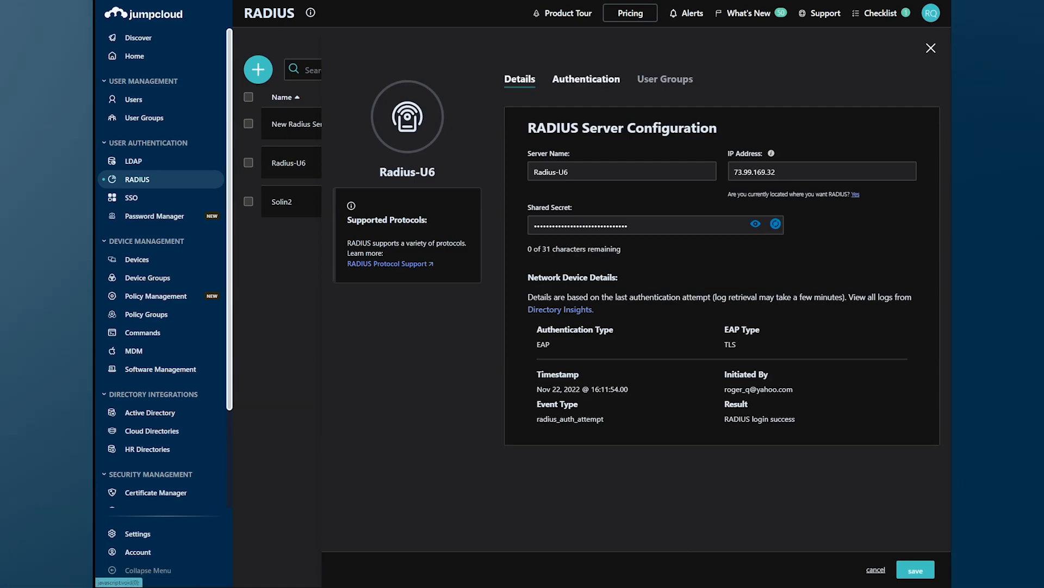
click(585, 79)
click(665, 80)
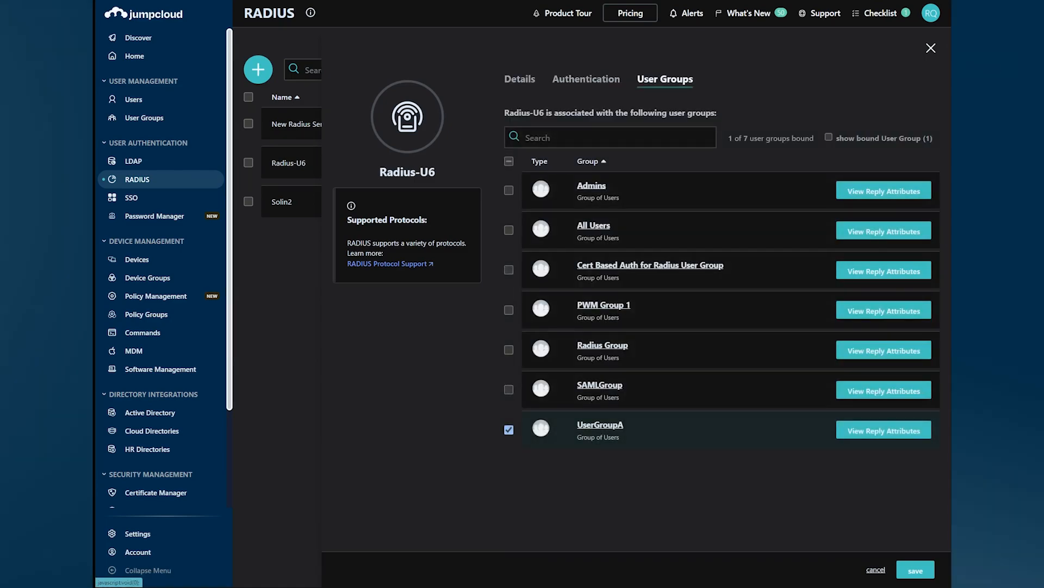
click(600, 425)
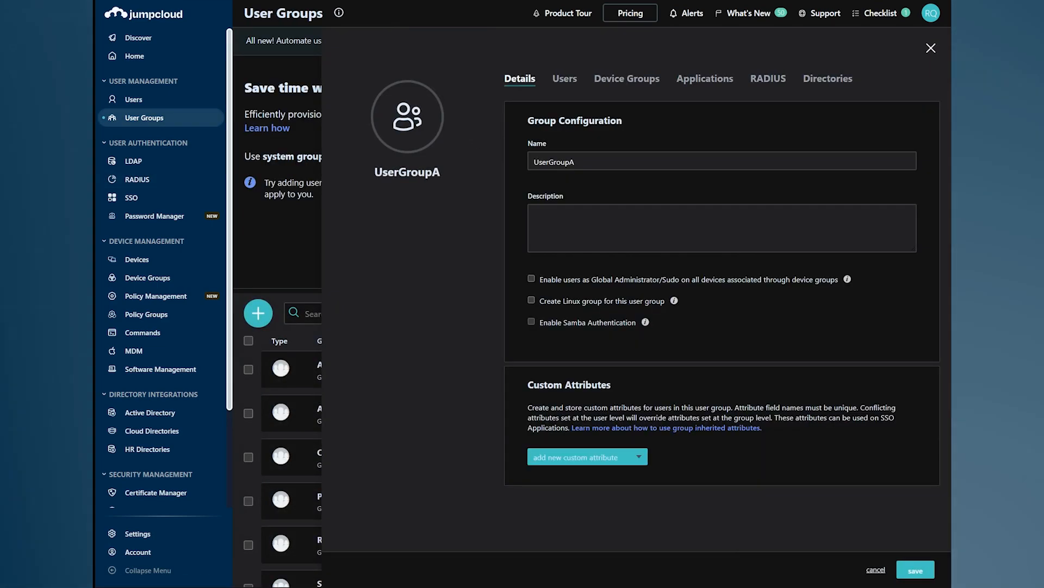
click(565, 79)
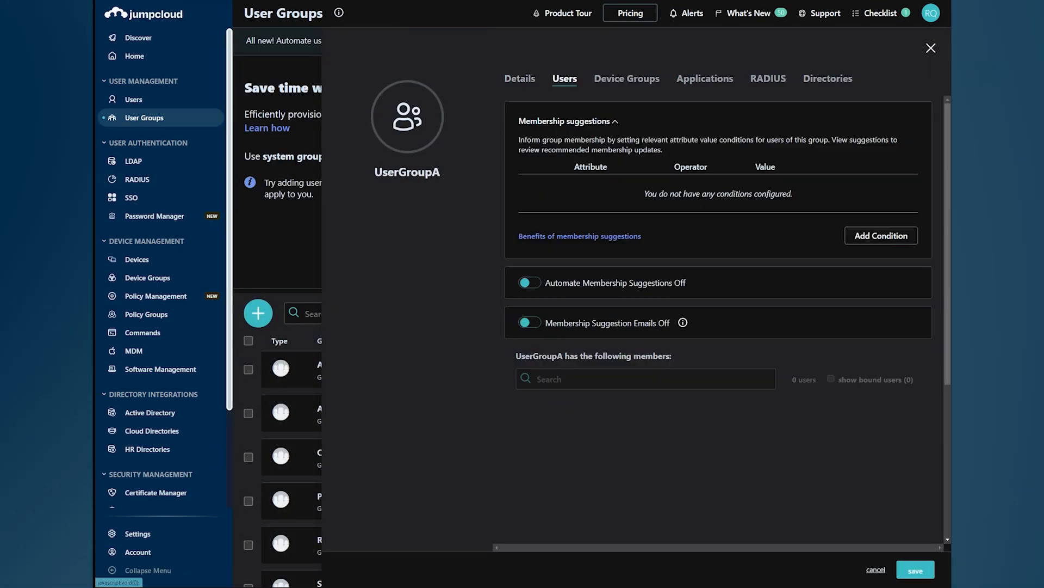
scroll(718, 326, down, 3)
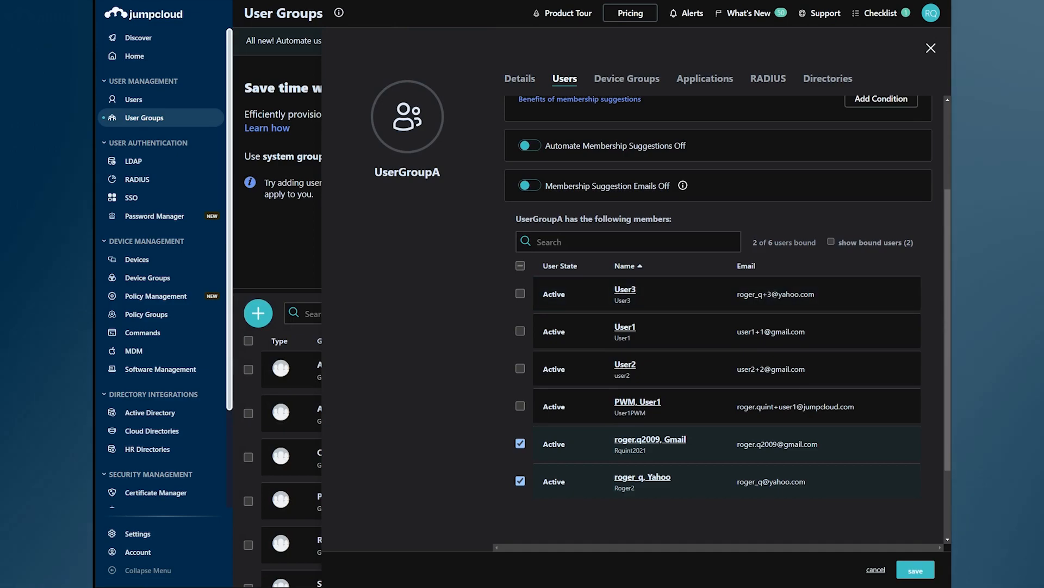
click(520, 481)
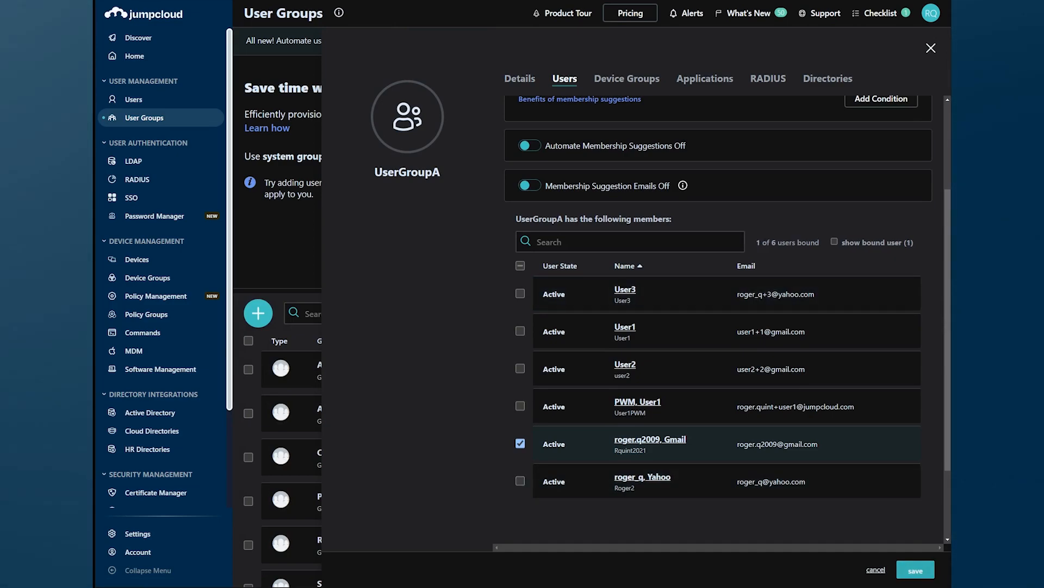
click(915, 570)
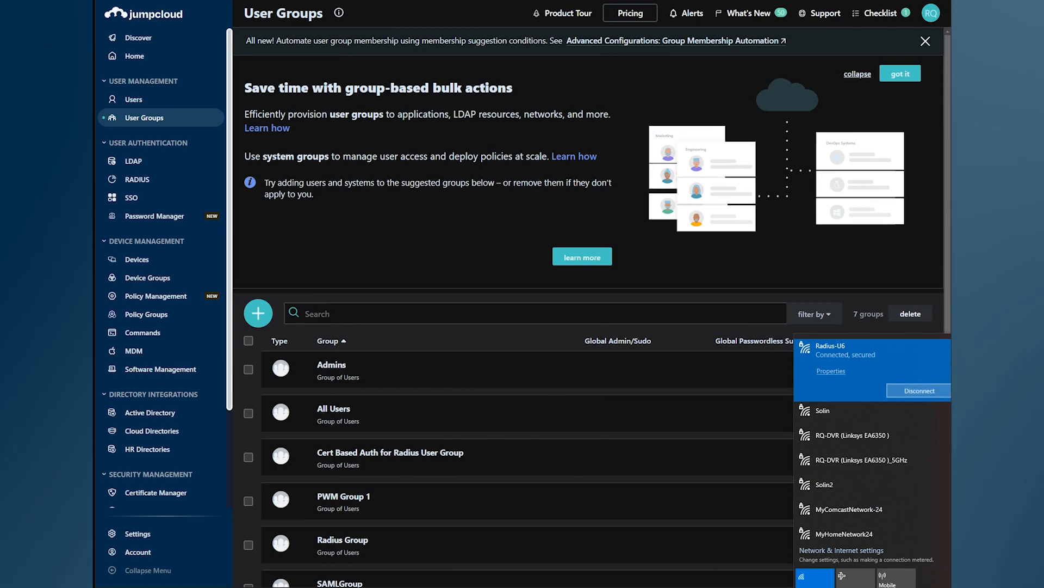
Disconnect and retest the Radius-U6 Wi-Fi connection, and switch the computer to the Solin network.
click(919, 390)
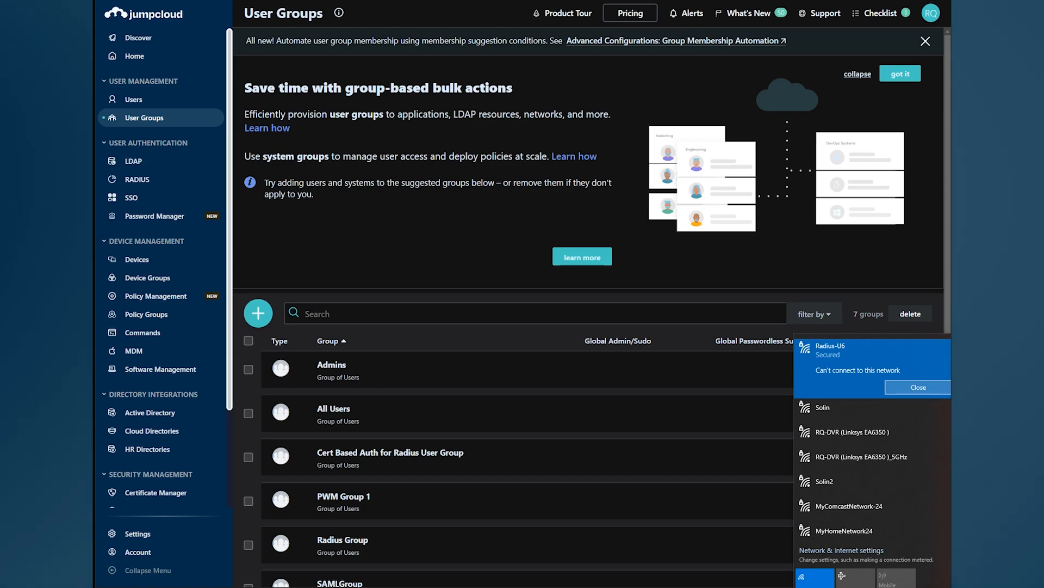
click(865, 409)
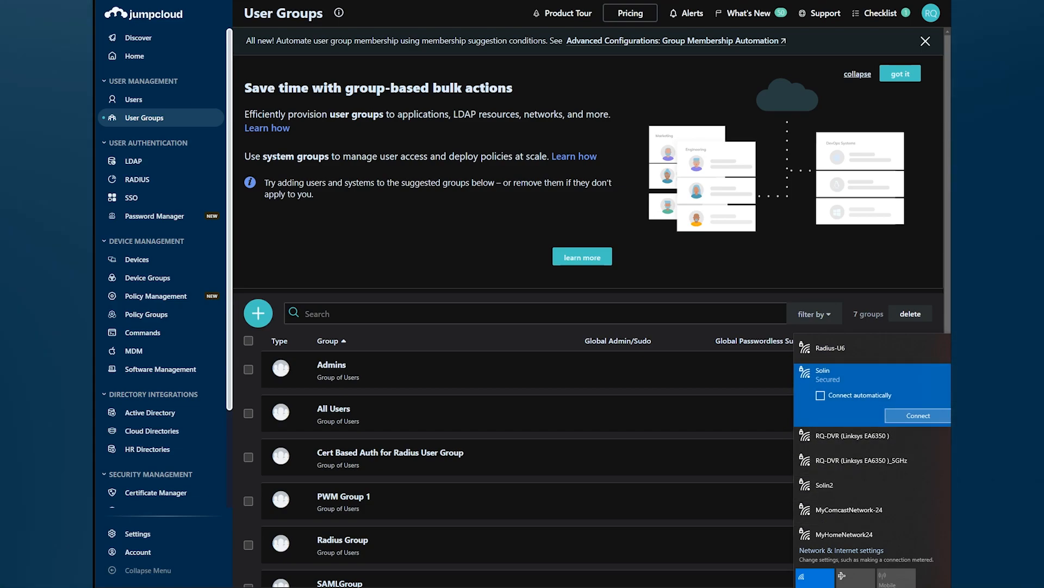
click(919, 416)
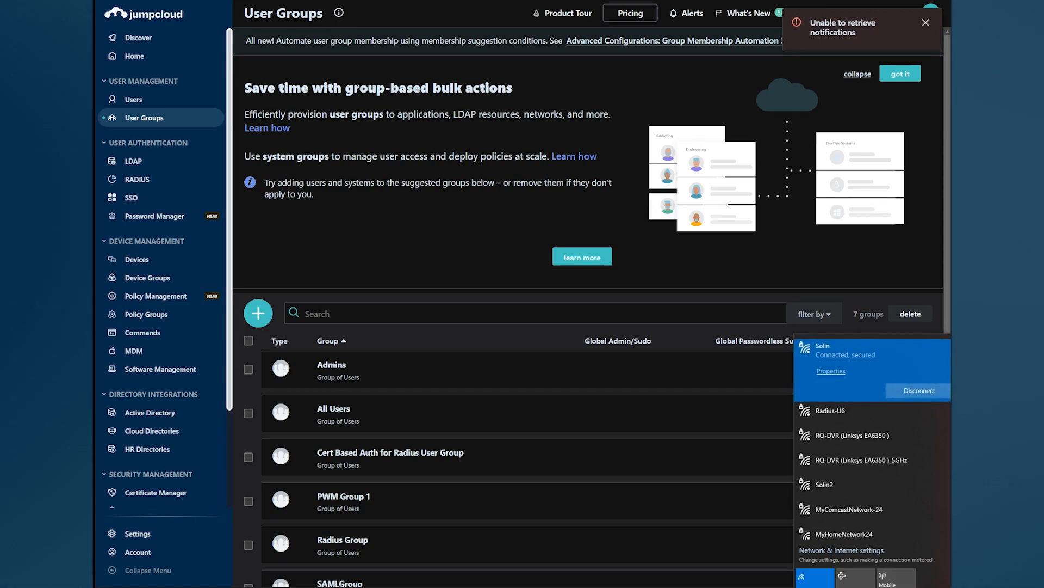
click(425, 255)
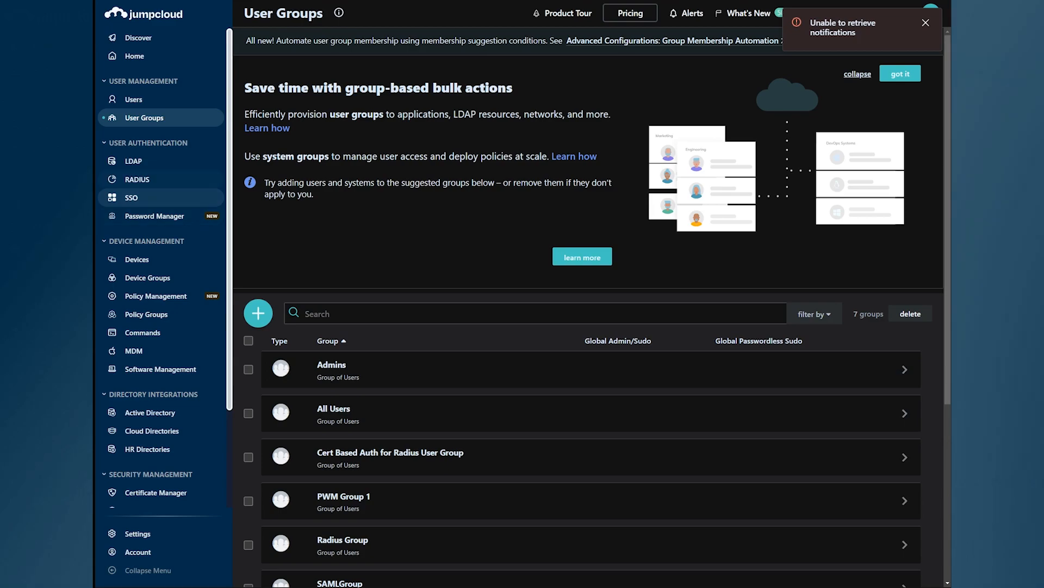
Return to the Radius-U6 server's details, follow its Directory Insights link and expand the newest radius_auth_attempt event.
click(137, 179)
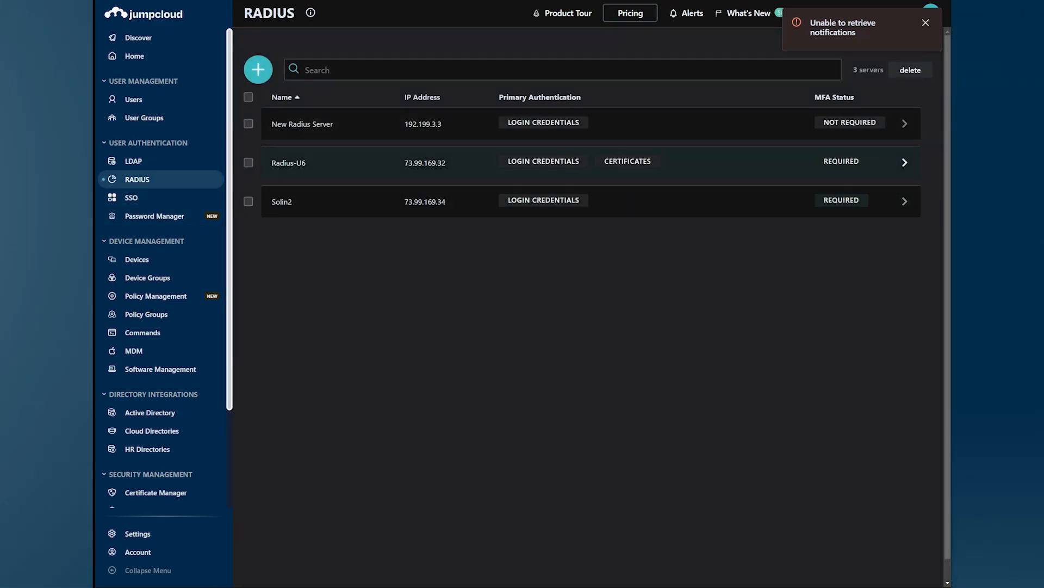
click(289, 163)
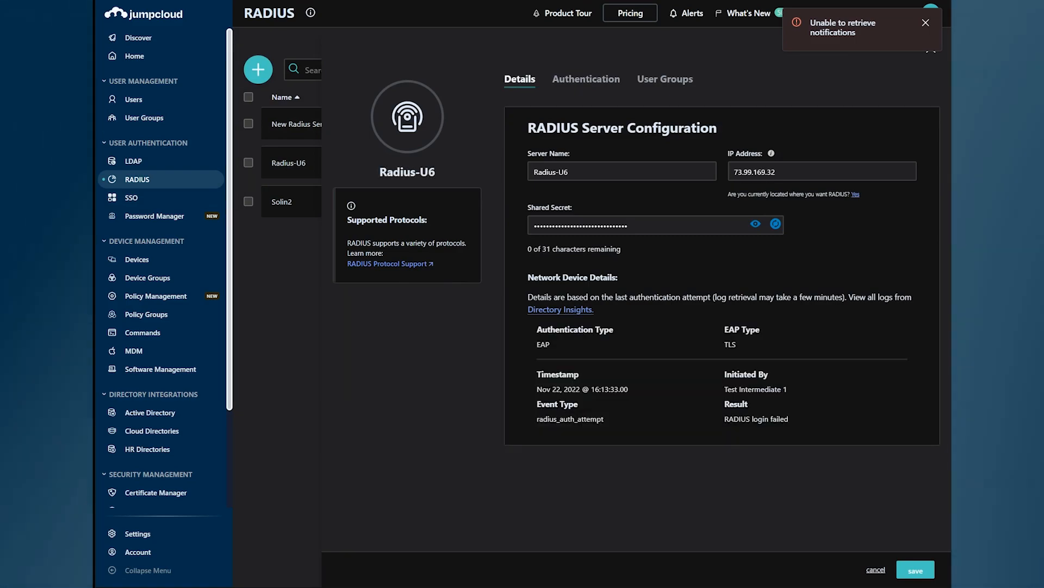
click(561, 310)
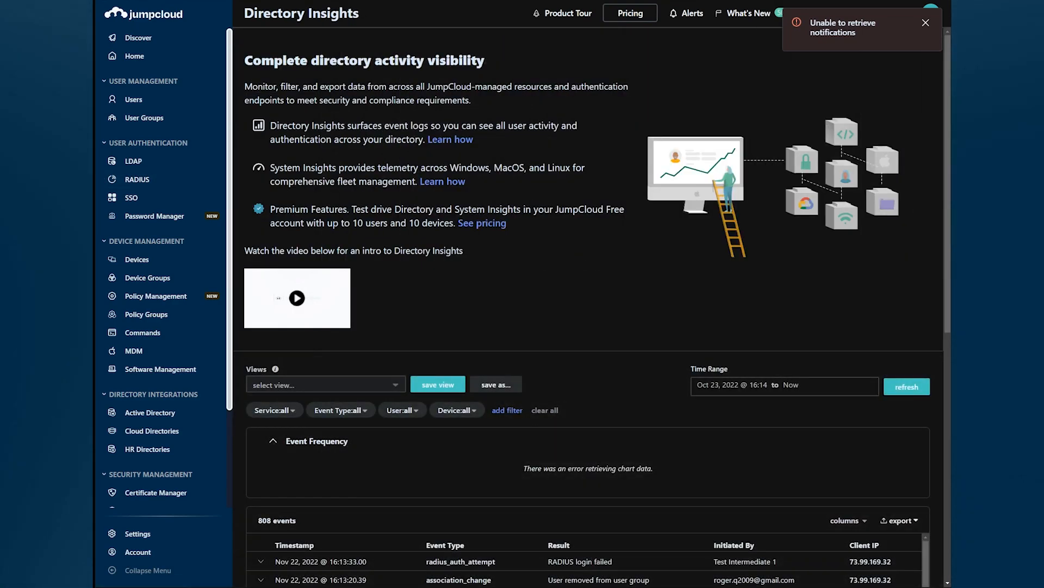
scroll(587, 313, down, 3)
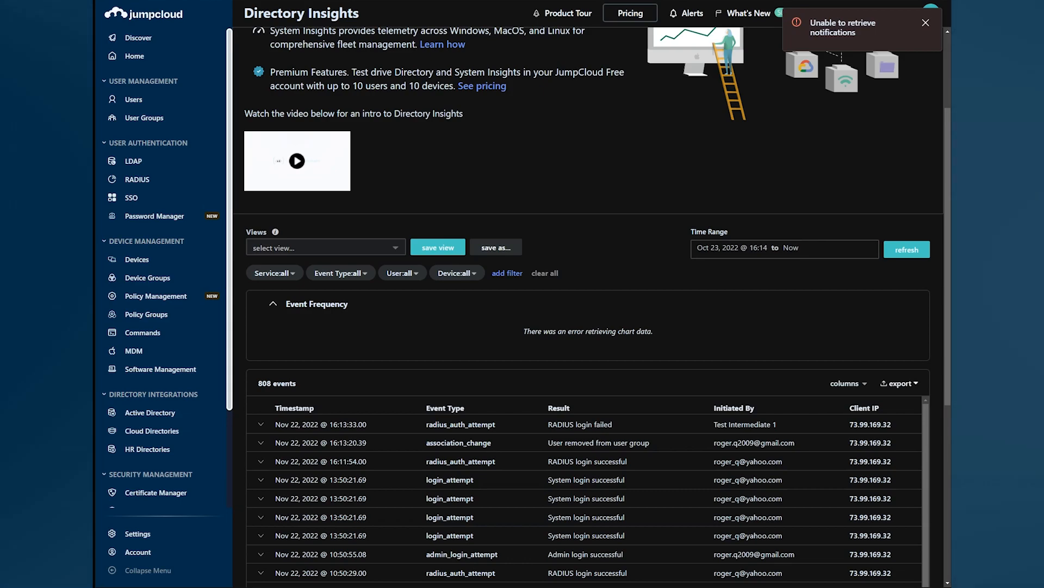
click(261, 424)
Examine the newest RADIUS attempt's event details, highlighting its error message and EAP type.
scroll(584, 498, down, 3)
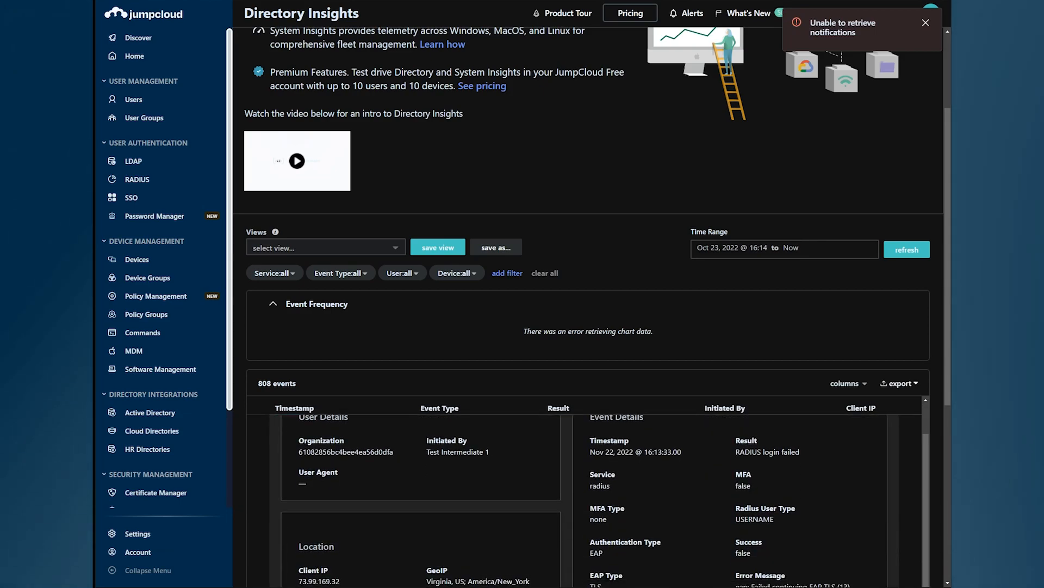
scroll(585, 326, down, 3)
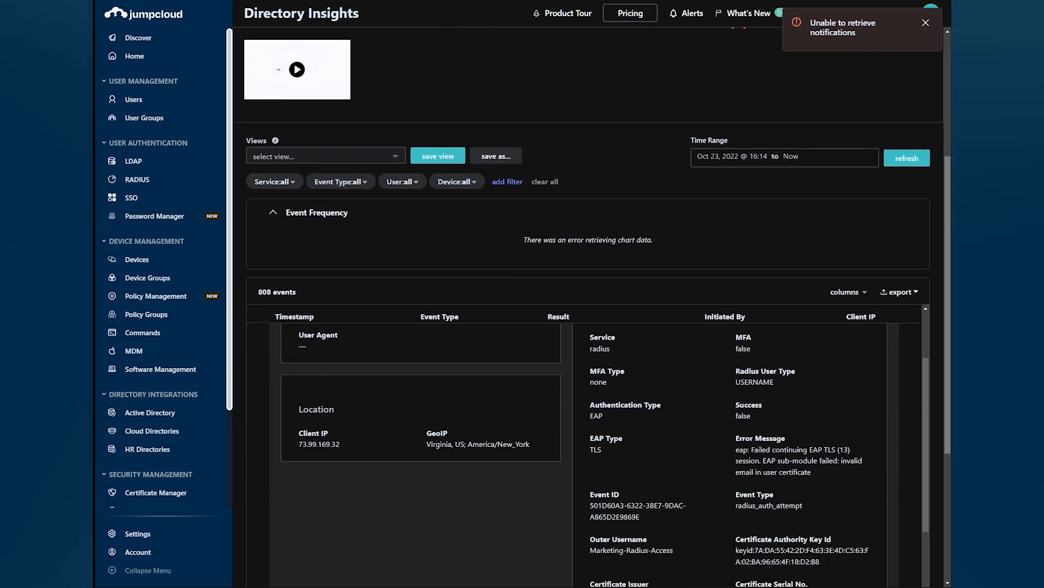
scroll(584, 414, up, 2)
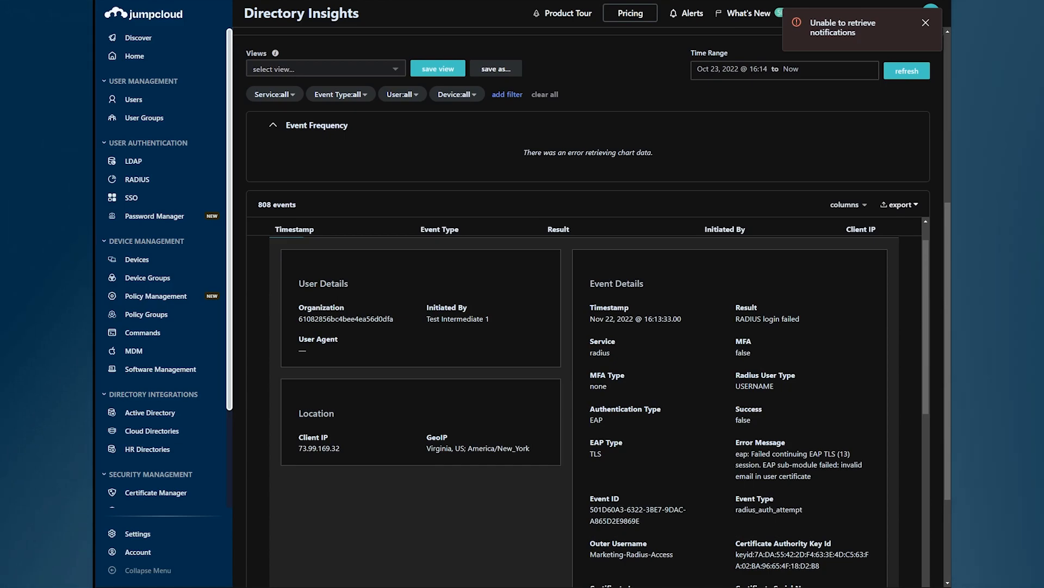
drag(740, 454, 812, 476)
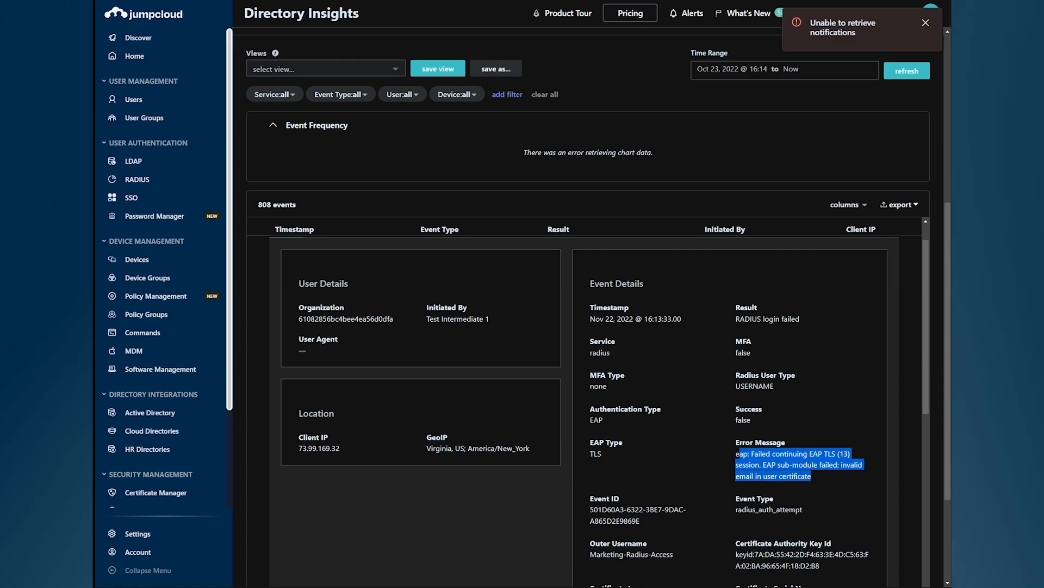
double_click(596, 454)
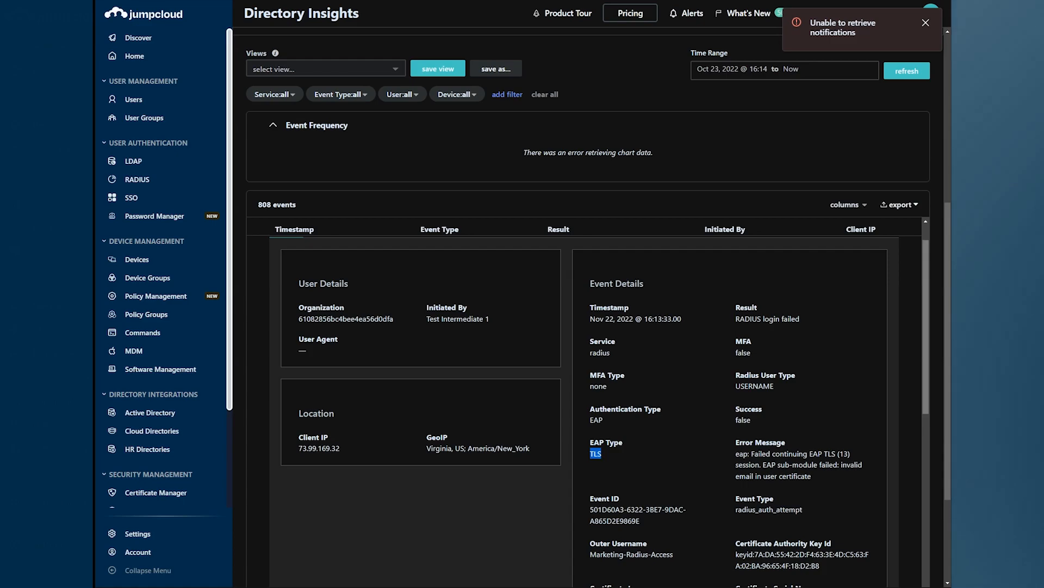
scroll(584, 403, up, 1)
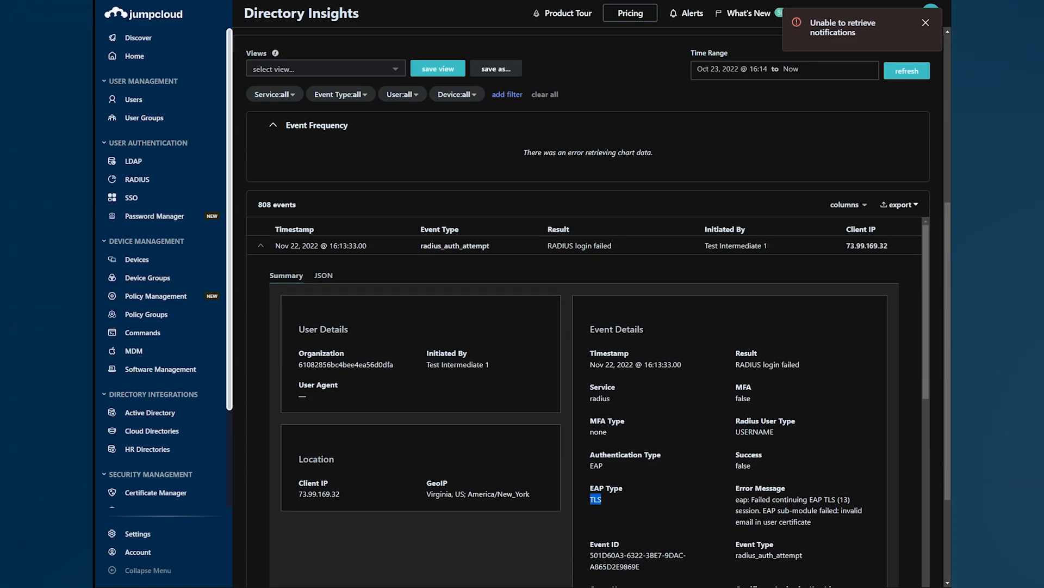
Collapse the newest event and expand the Nov 22, 2022 @ 16:11:54 radius_auth_attempt event to compare its details.
click(260, 246)
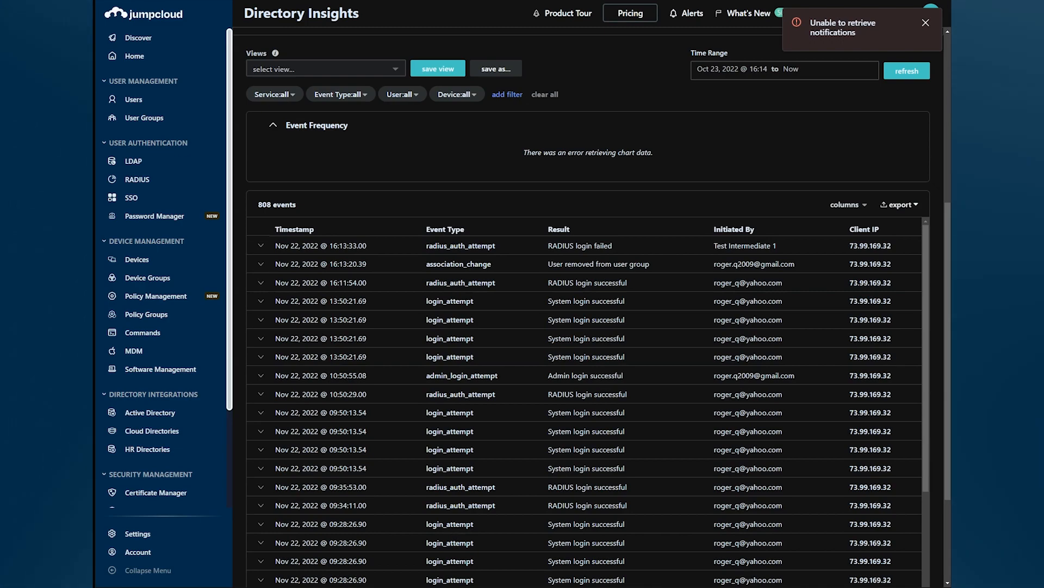
click(261, 283)
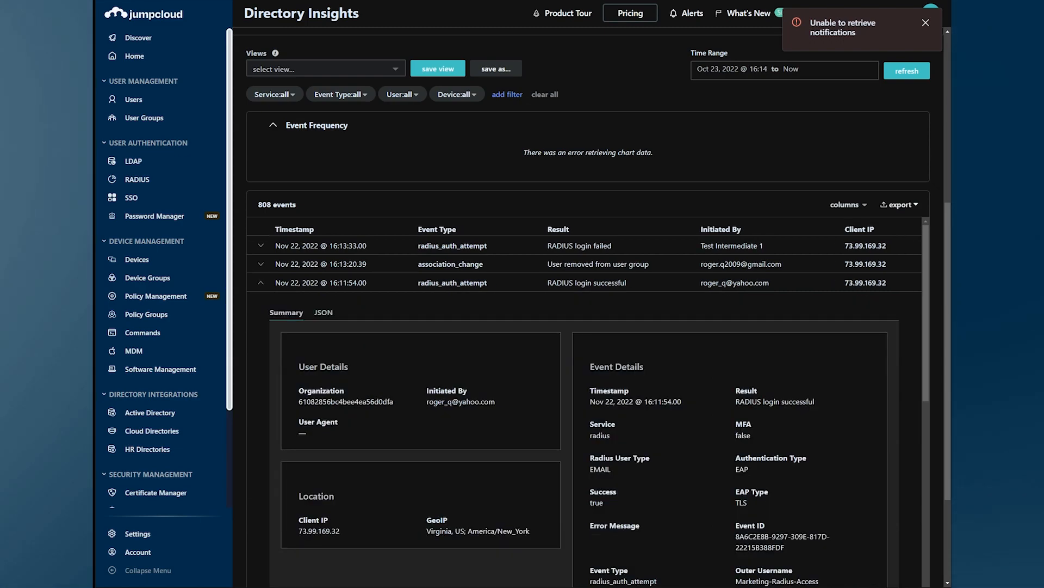
scroll(585, 408, down, 1)
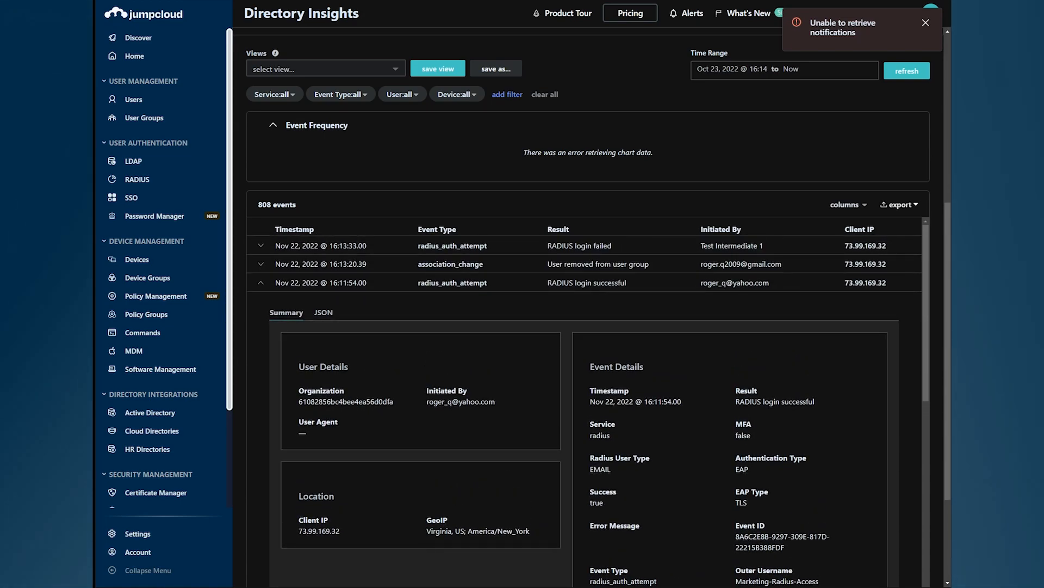
scroll(587, 348, up, 1)
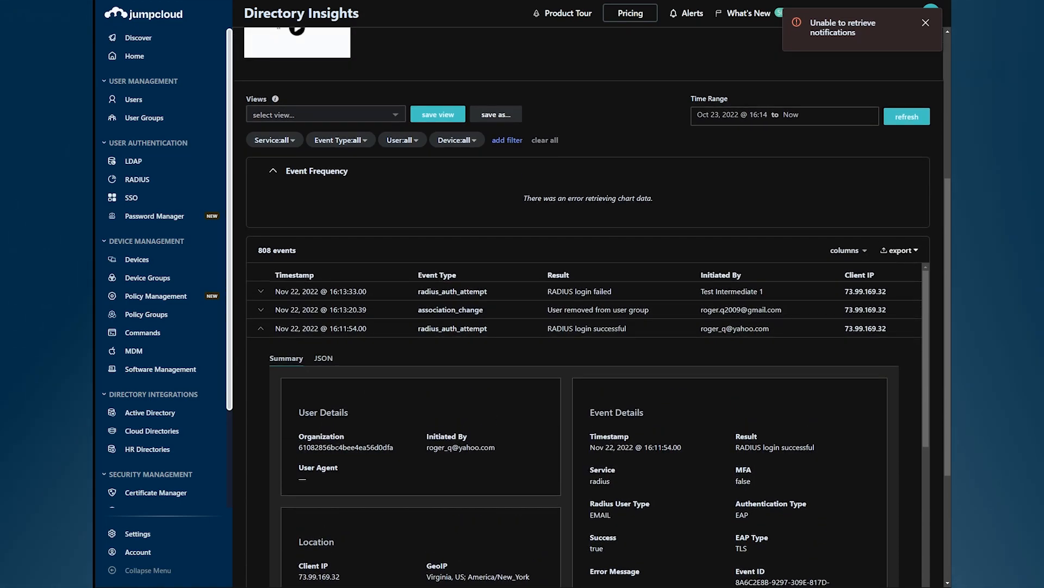